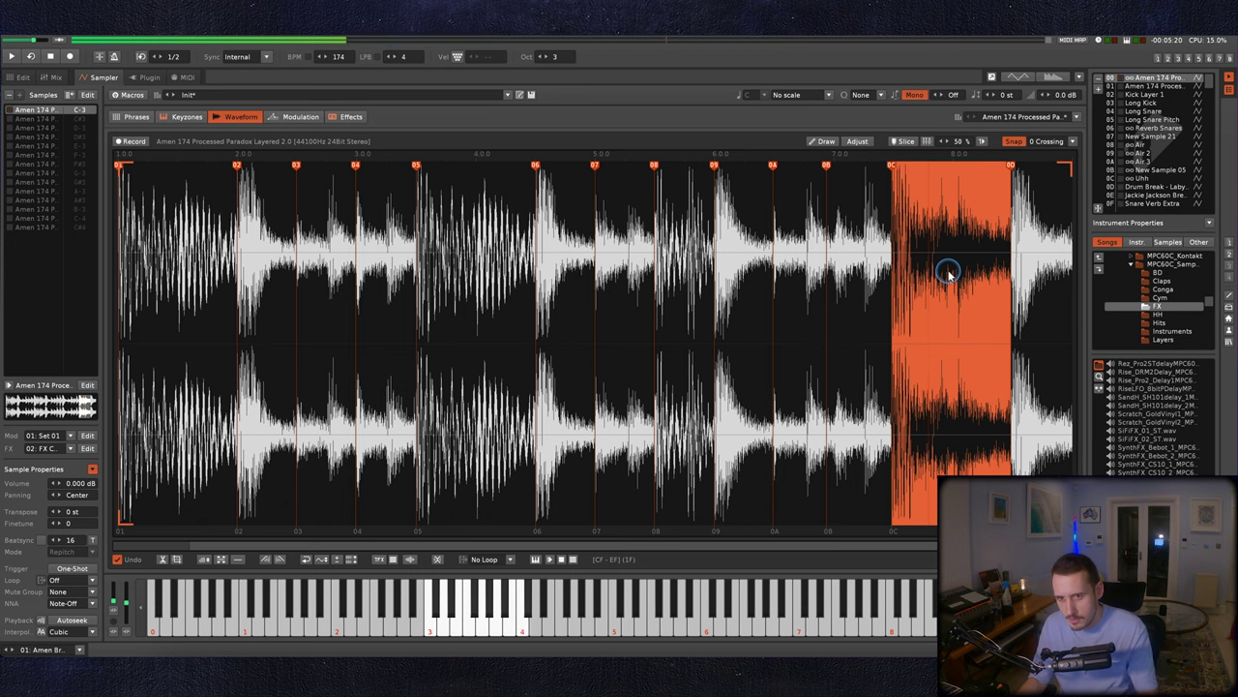
Step: Solo the Drum Breaks group in the pattern editor and play back the Amen patterns from sequence slot 4
key(q)
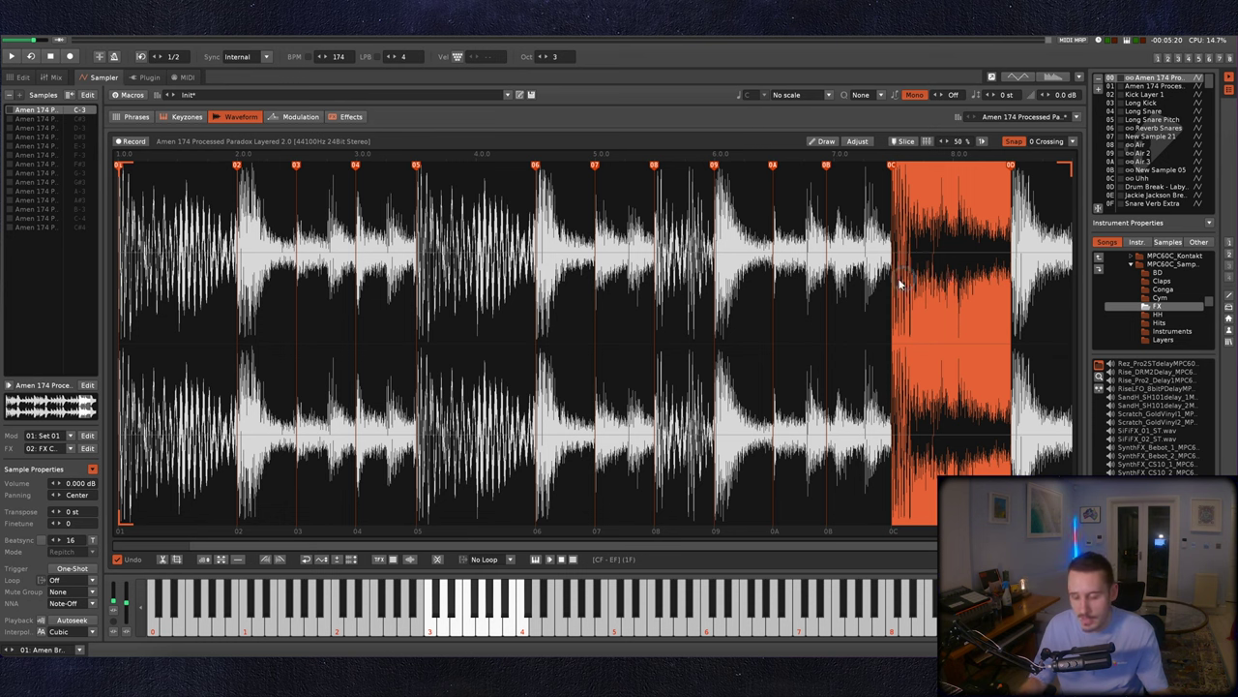
key(F2)
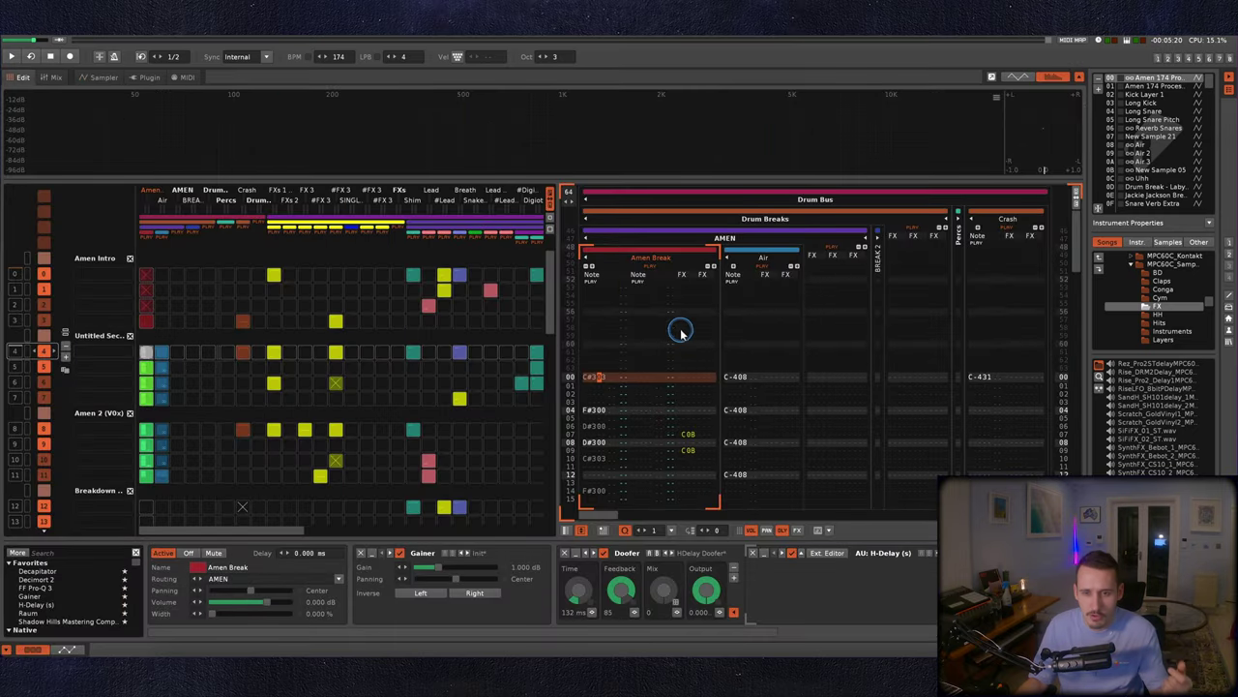
scroll(681, 329, down, 3)
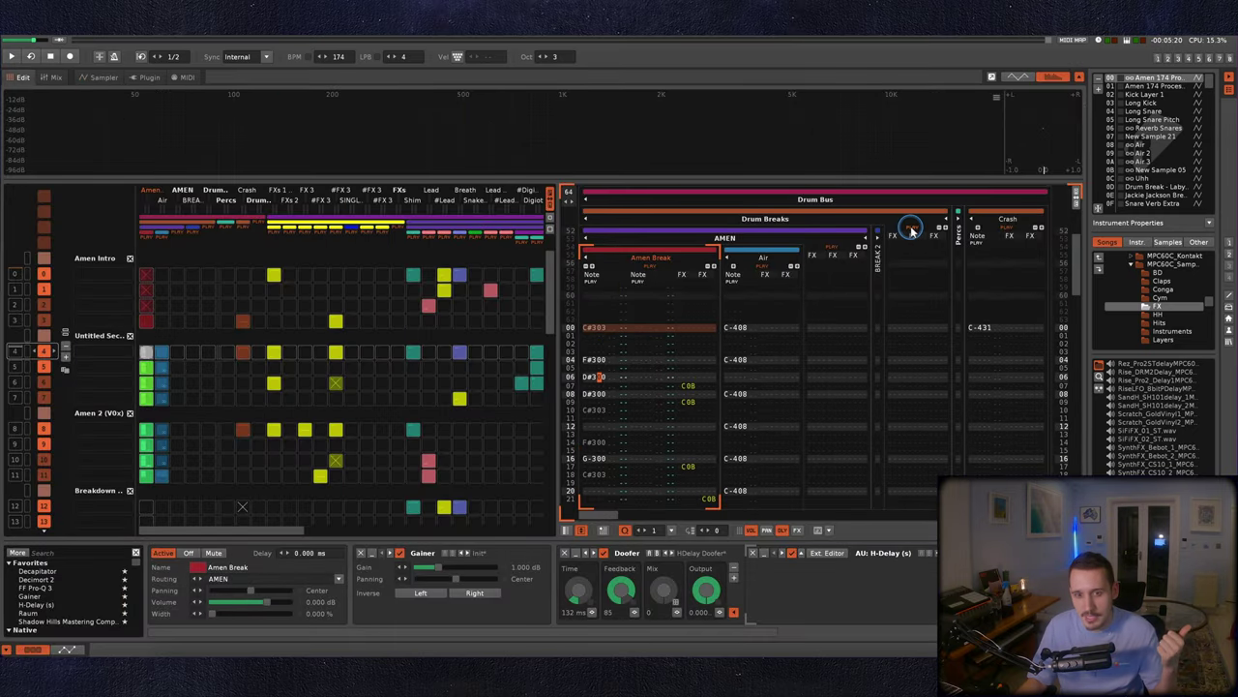
click(912, 230)
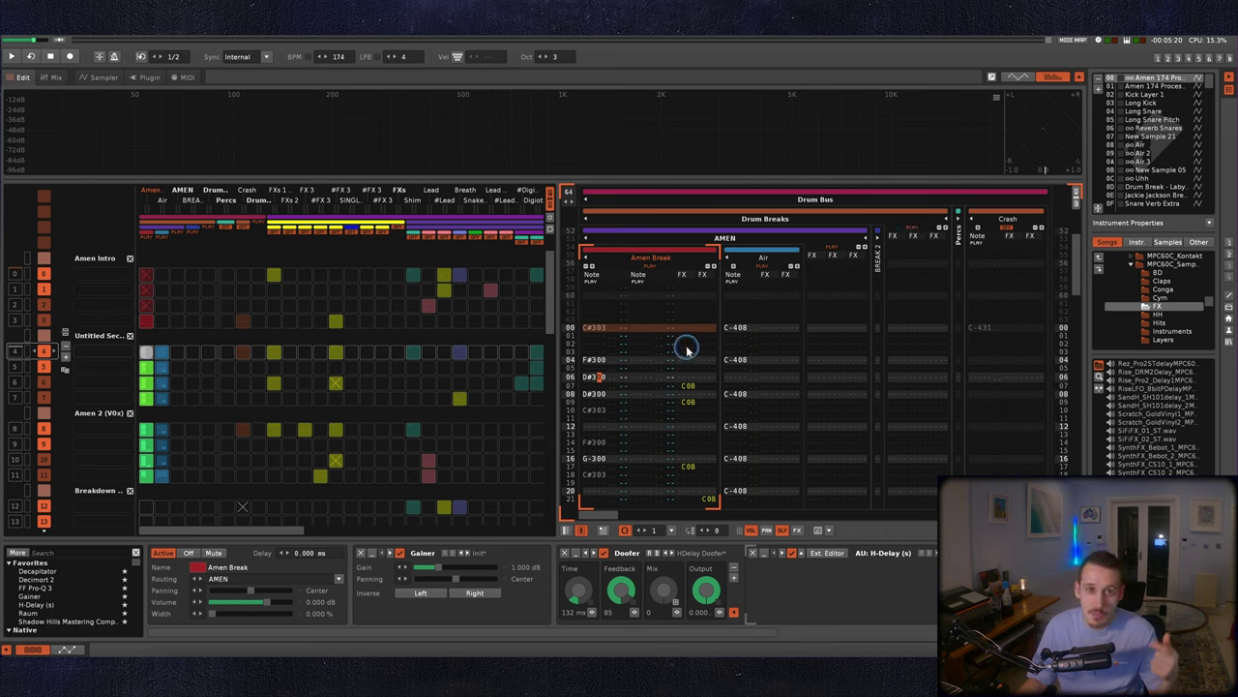
key(space)
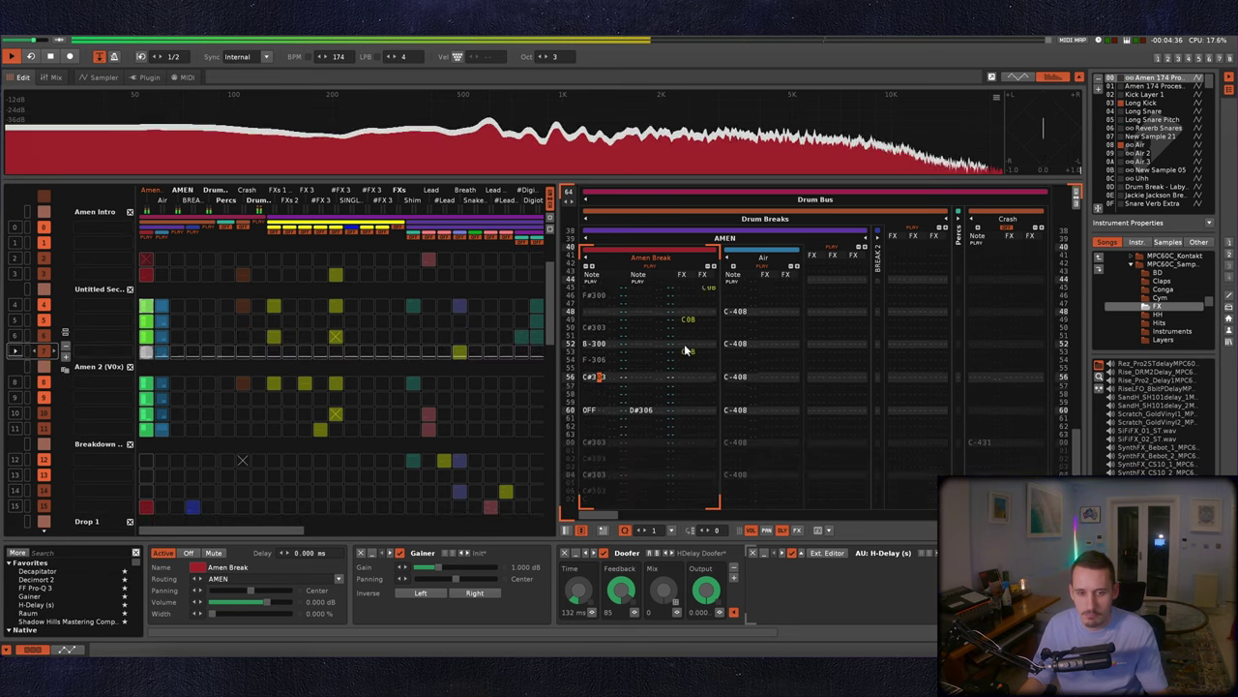
key(space)
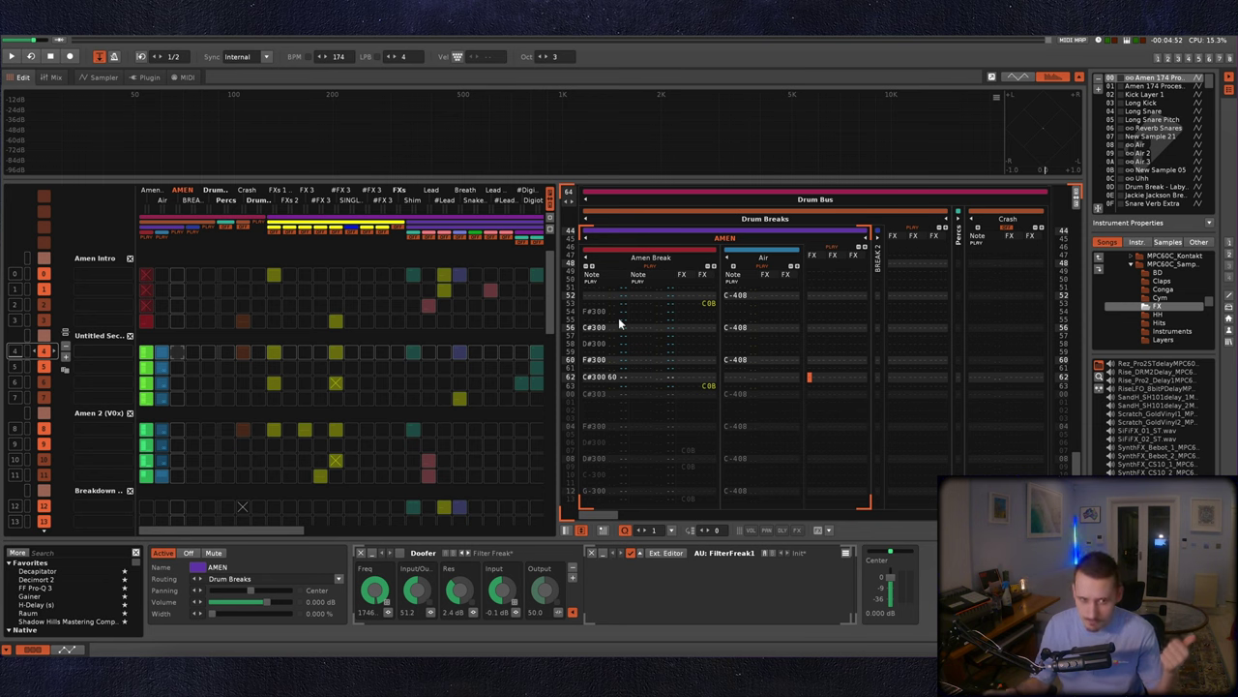
Step: Examine the C#3 note with volume 60 on line 62 of the Amen Break track
click(613, 345)
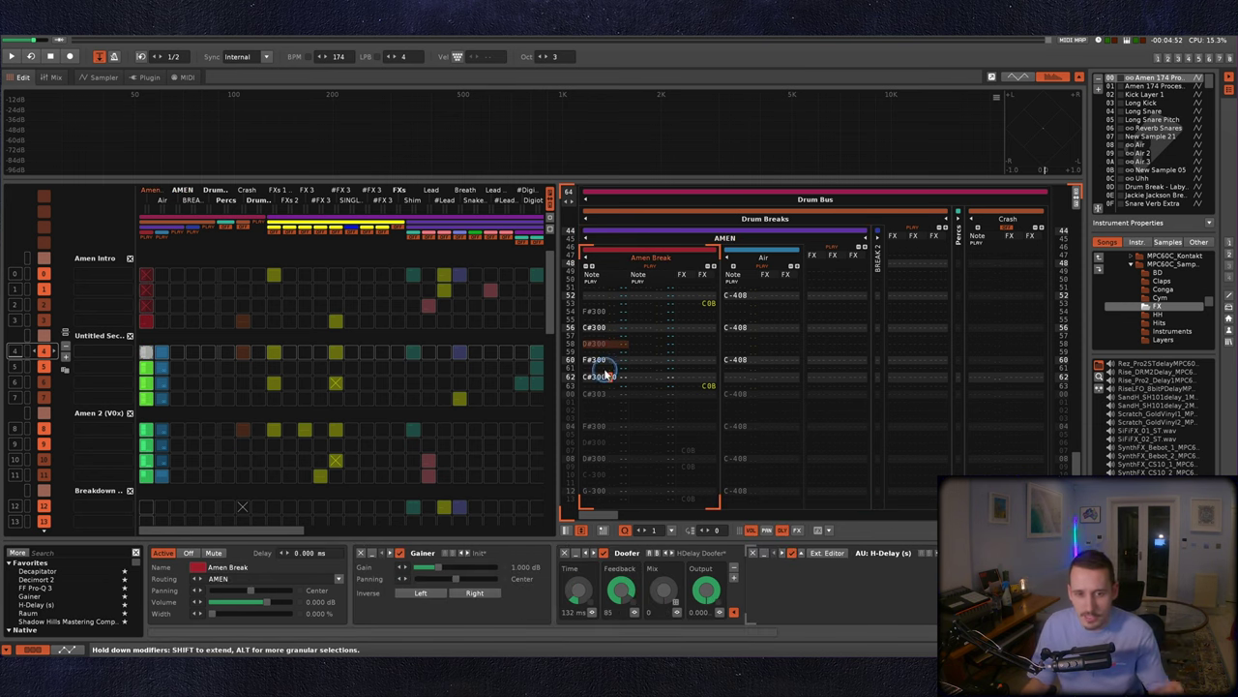
click(599, 378)
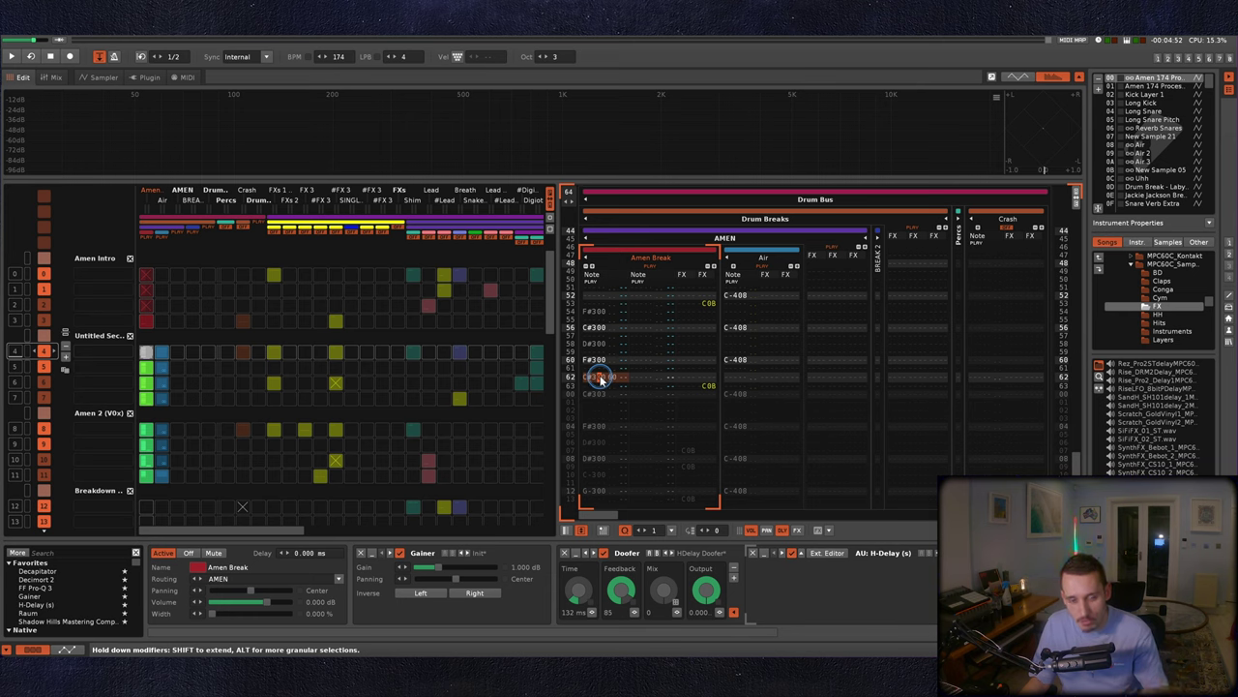
drag(602, 379, 614, 379)
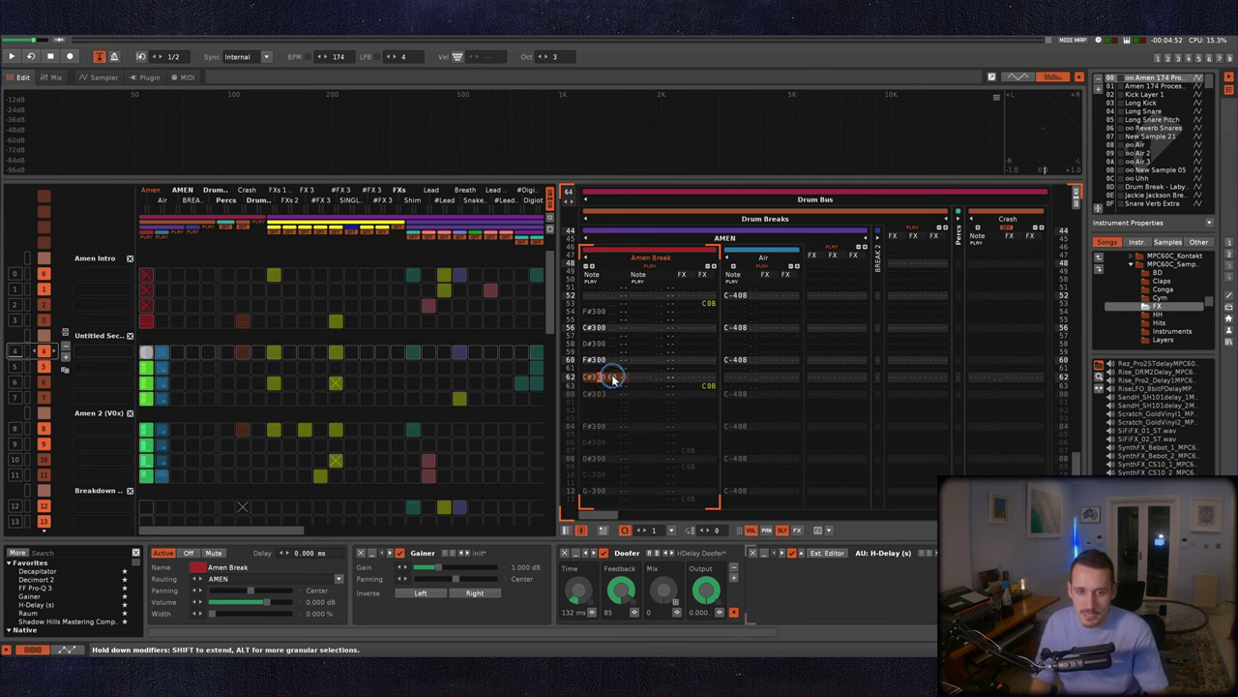
Step: Play the Amen Break from line 51 of sequence slot 4 through to the start of slot 6
scroll(611, 379, up, 4)
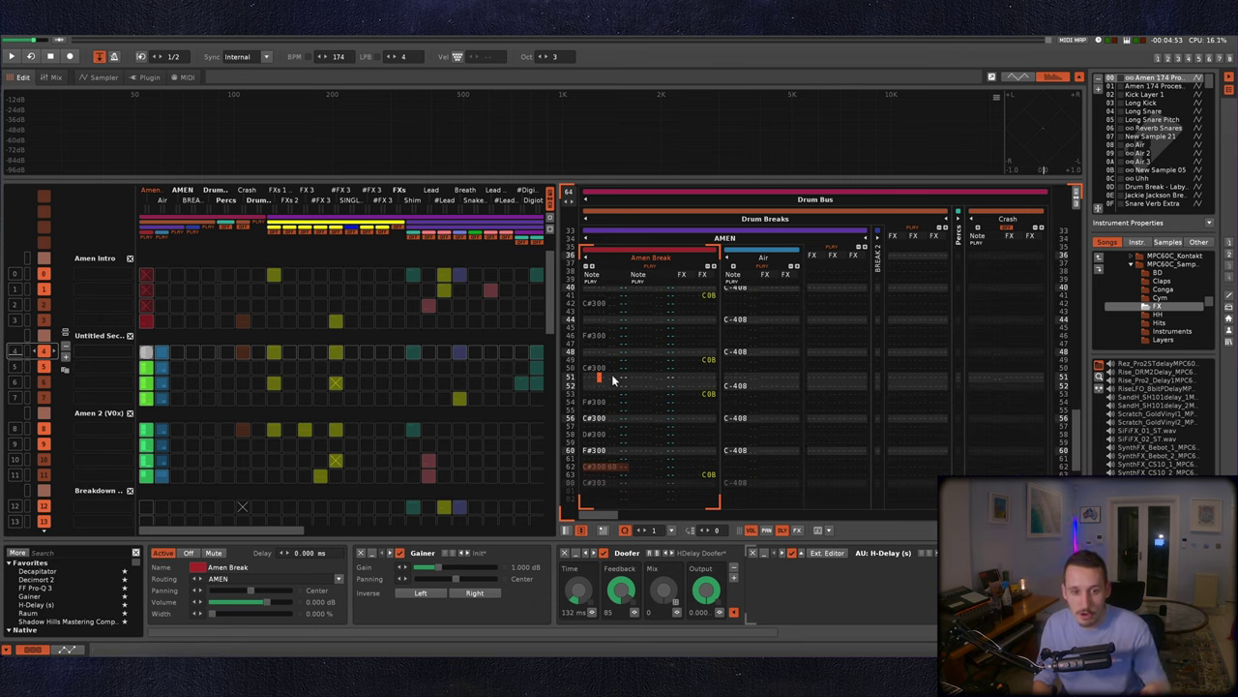
key(space)
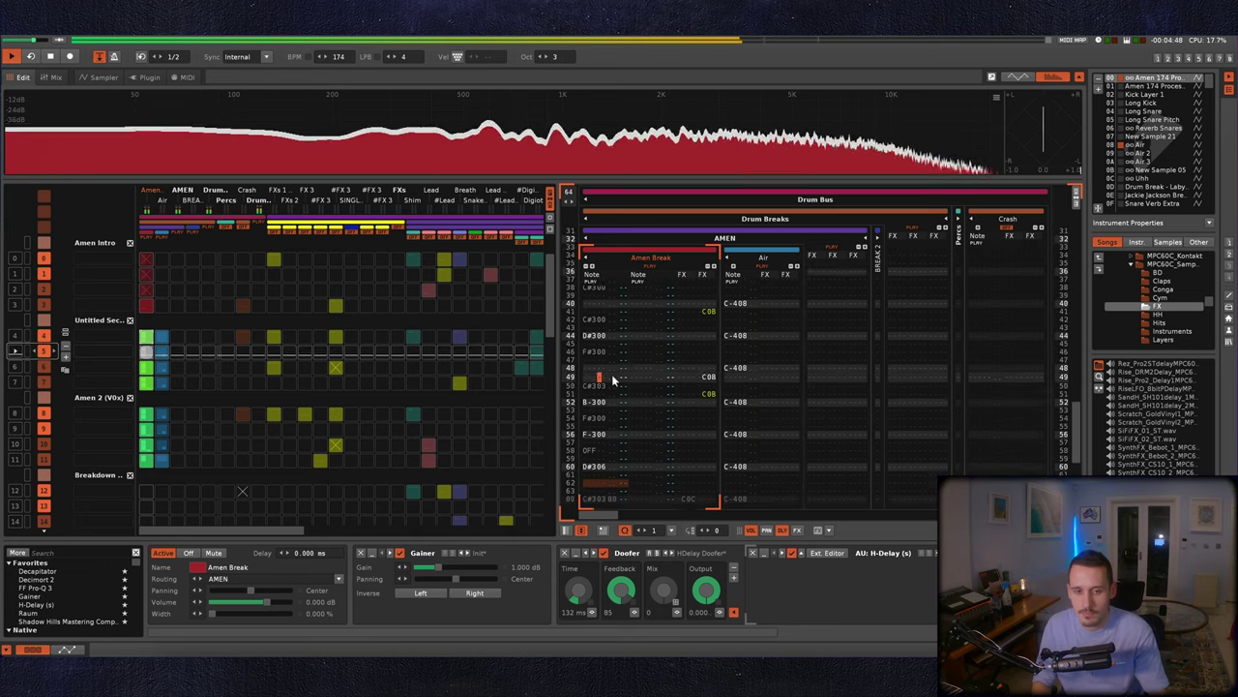
key(space)
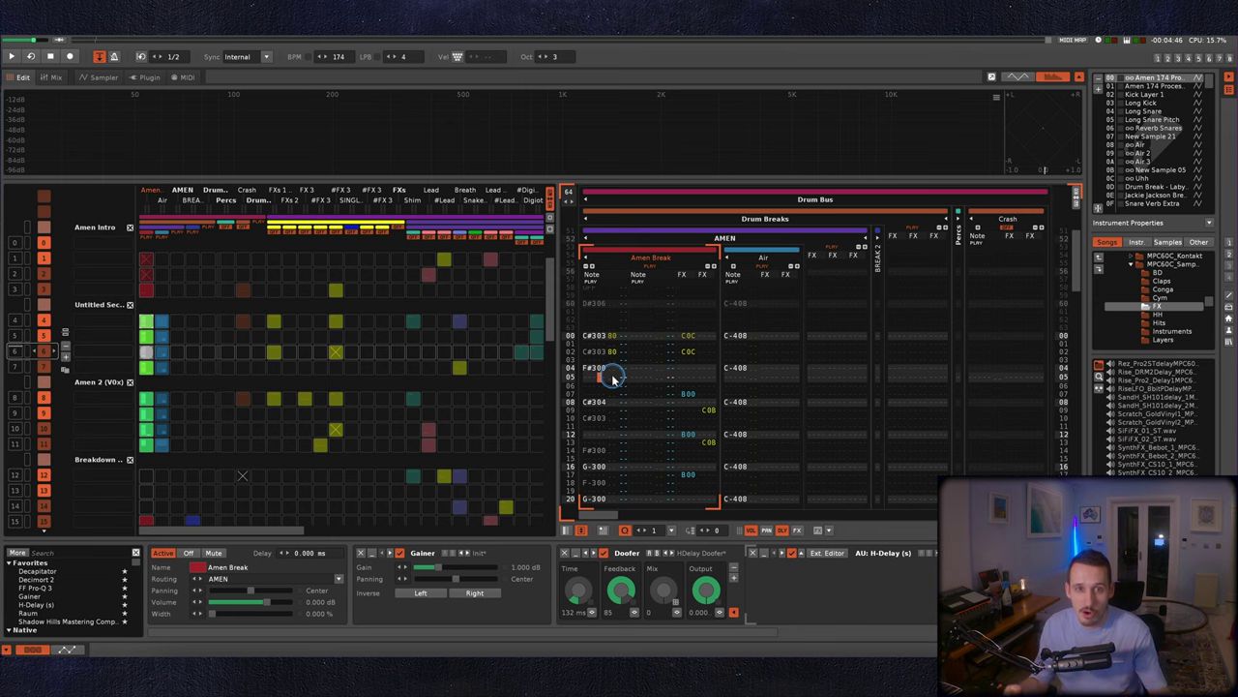
Step: Examine the Amen Break's last lines in sequence slots 5 and 6, and audition the end of slot 6
scroll(612, 378, up, 3)
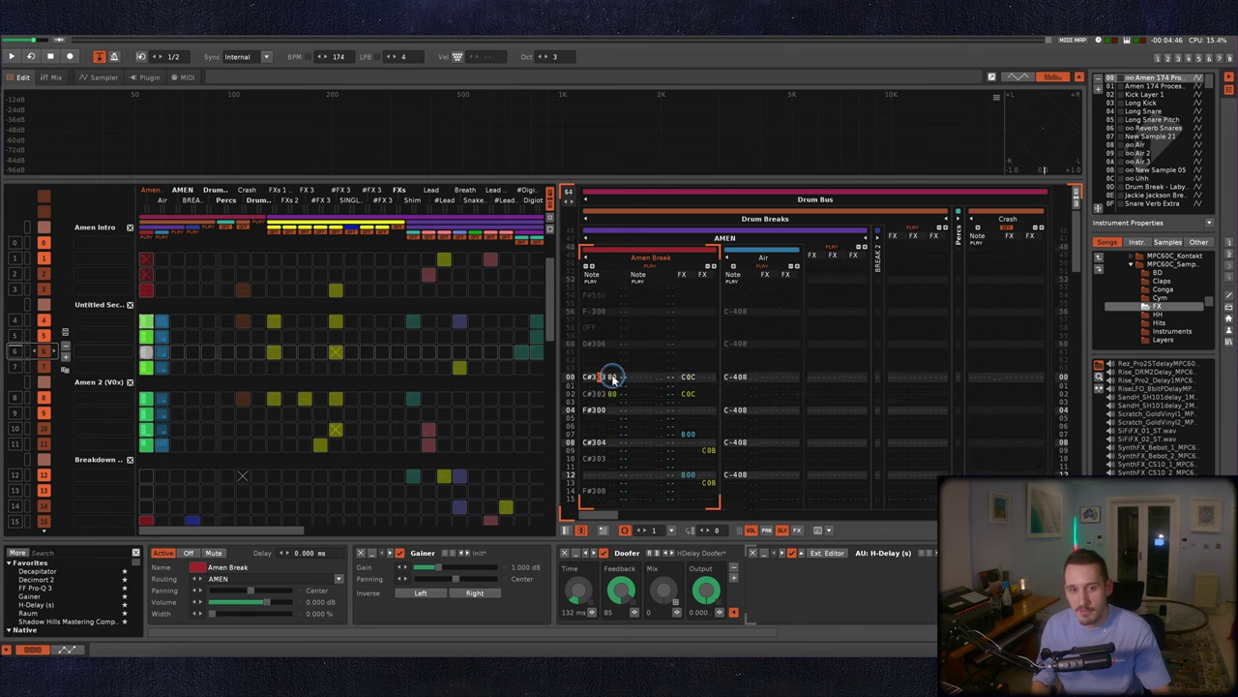
key(d)
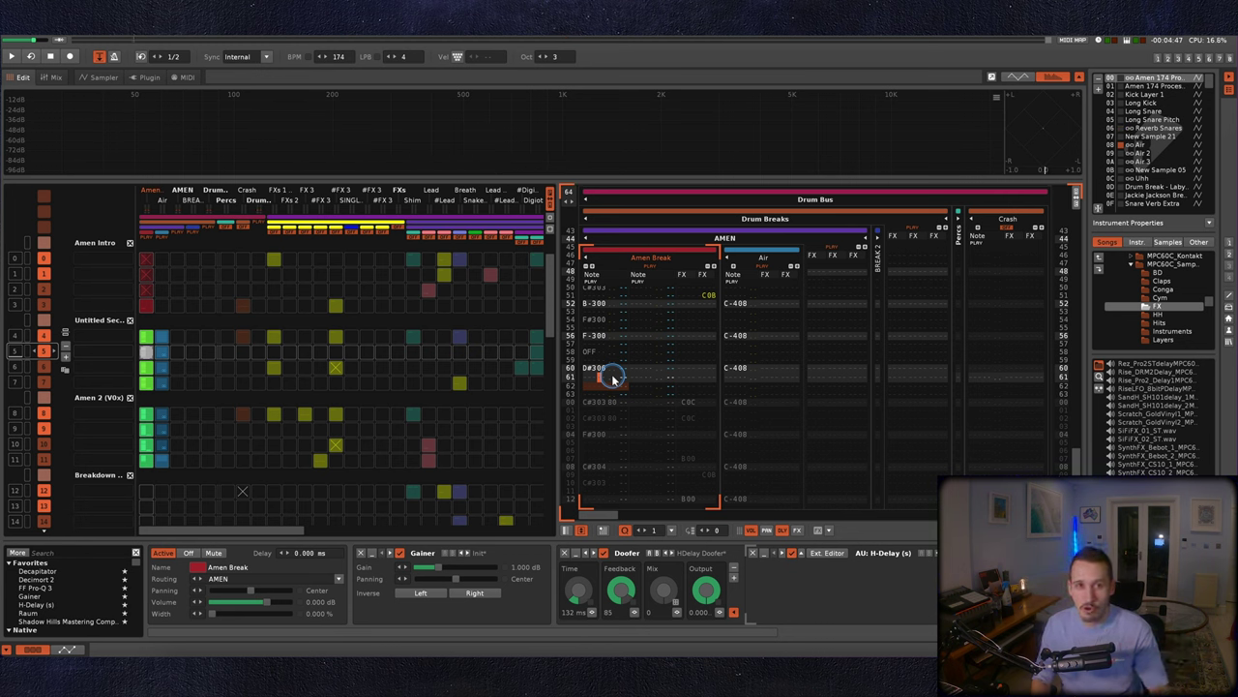
key(Down)
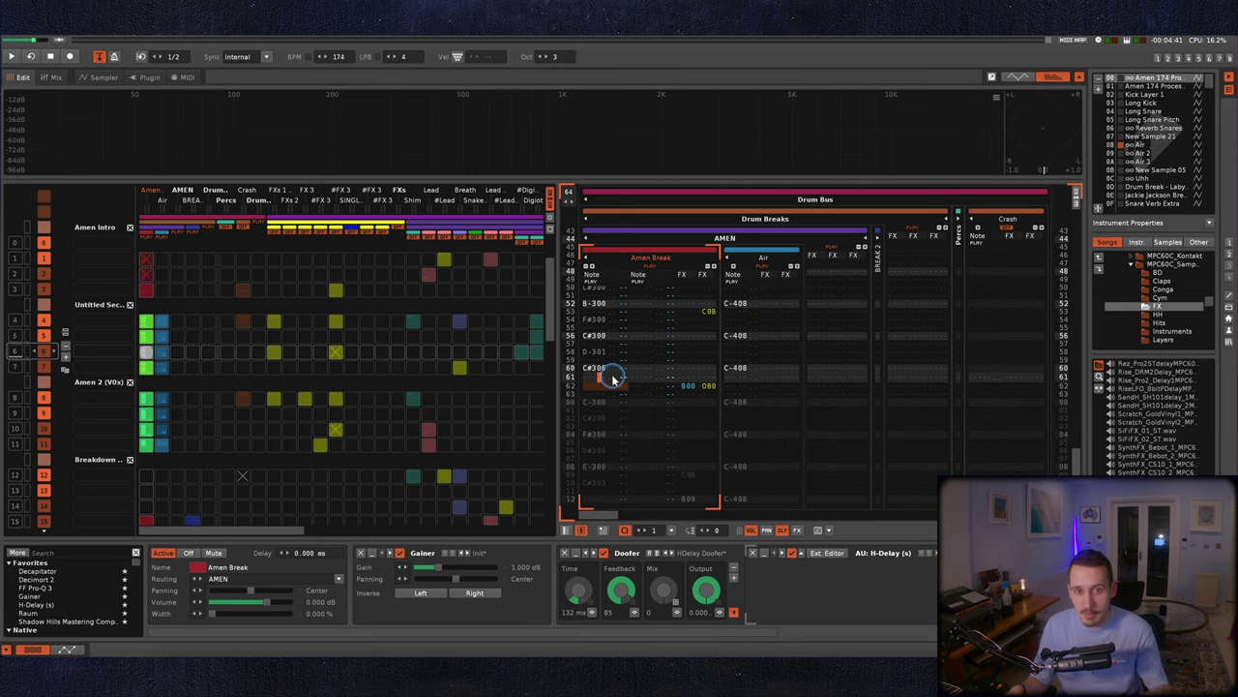
key(space)
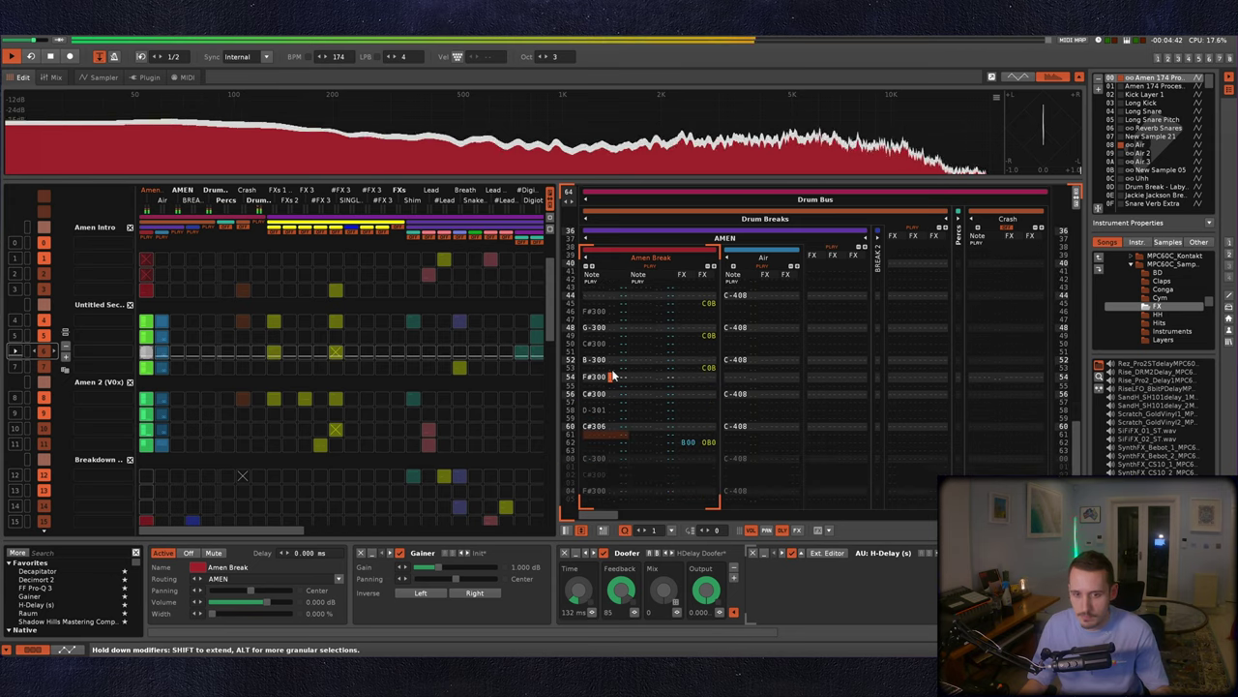
key(space)
Step: Review the Amen Break pattern in sequence slot 6, examining the C#3 note on line 60
scroll(620, 393, up, 6)
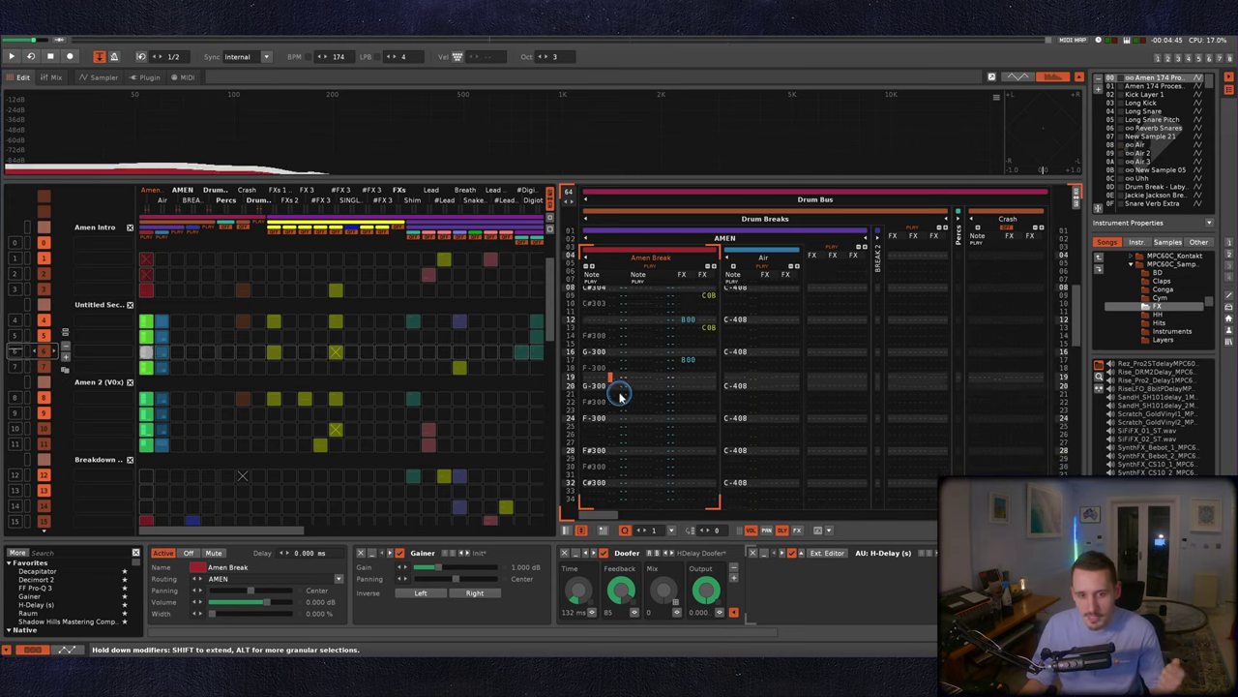
scroll(620, 393, down, 6)
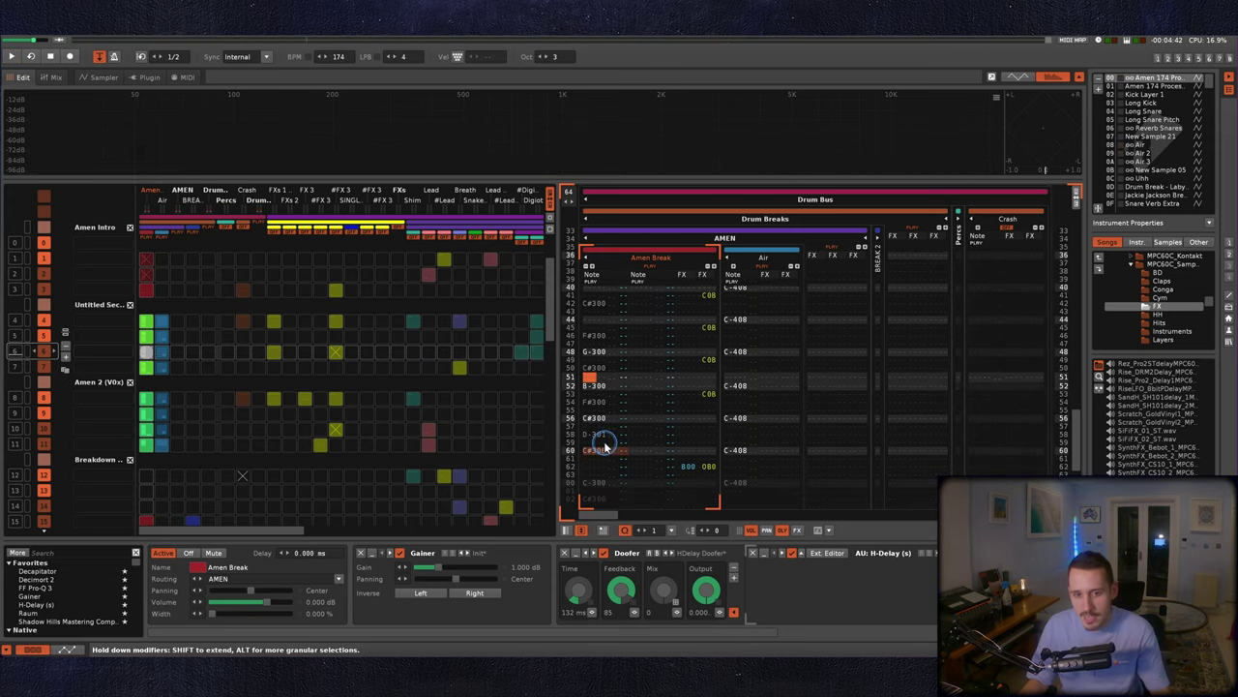
key(Return)
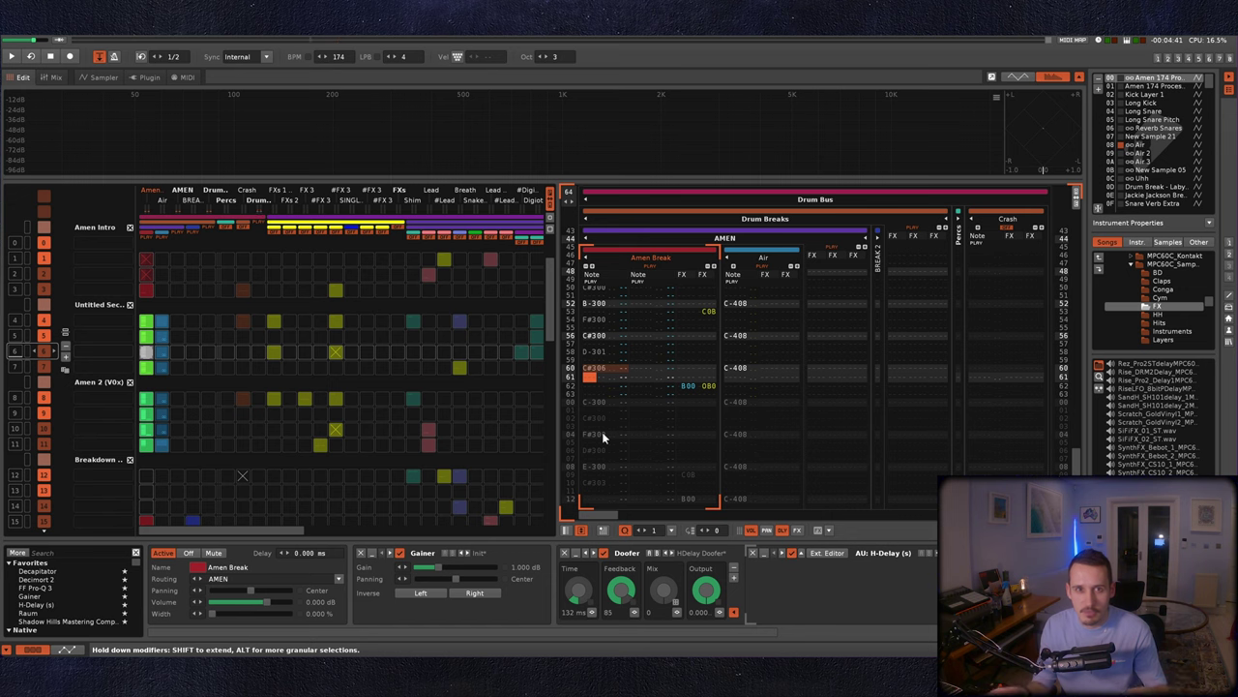
Step: Play the Amen Break from the closing lines of sequence slot 6 through into slot 8
key(Up)
key(Up)
key(Up)
key(Up)
key(Up)
key(Up)
key(Up)
key(Up)
key(Up)
key(Up)
key(Up)
key(Up)
key(space)
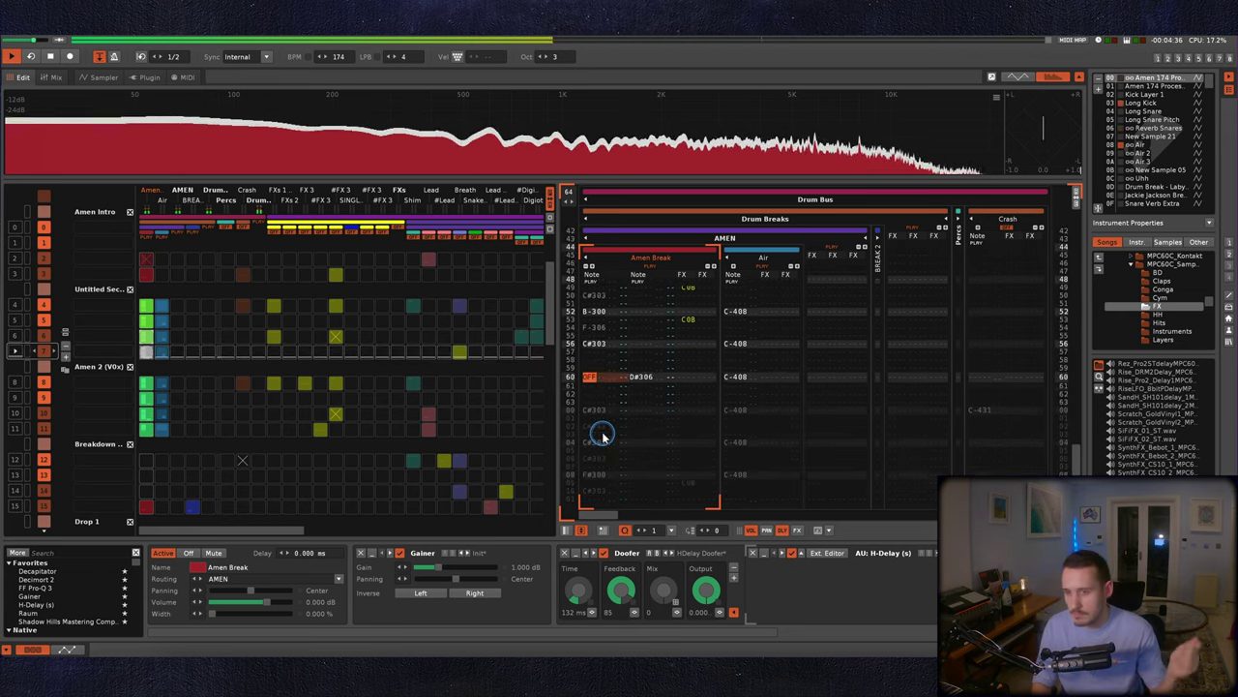
key(space)
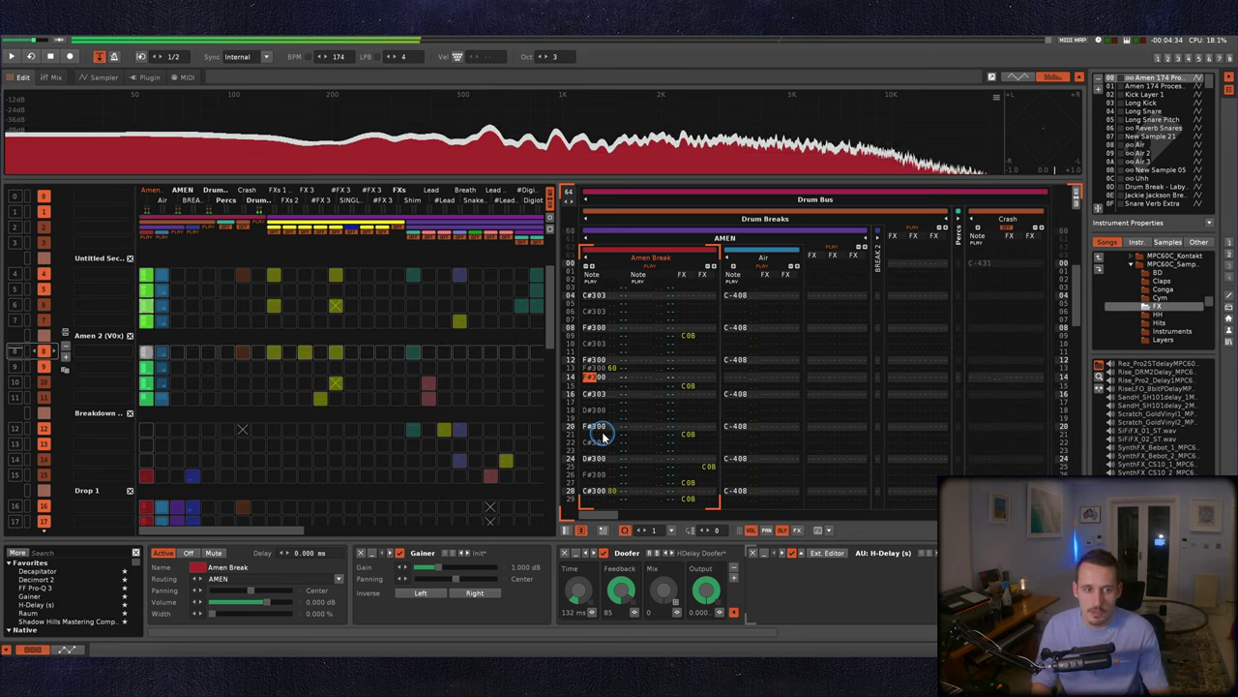